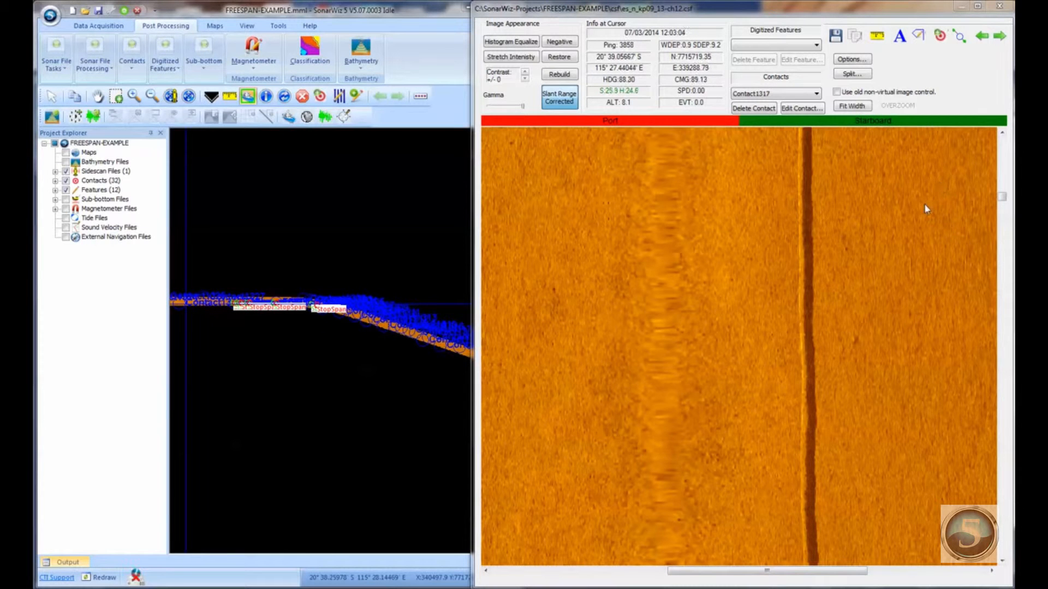
Start a freespan contact on the pipeline where its shadow bulges, at about X 339328, Y 7715731.
{"action": "left_click_drag", "start_coordinate": [1003, 196], "coordinate": [1003, 198]}
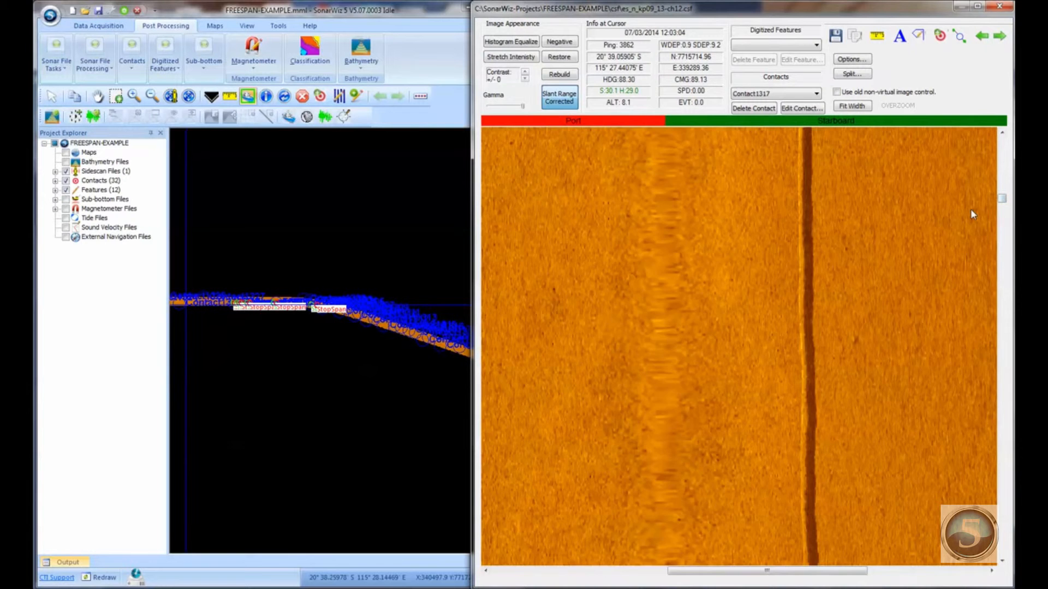
{"action": "scroll", "coordinate": [971, 214], "scroll_direction": "down", "scroll_amount": 2}
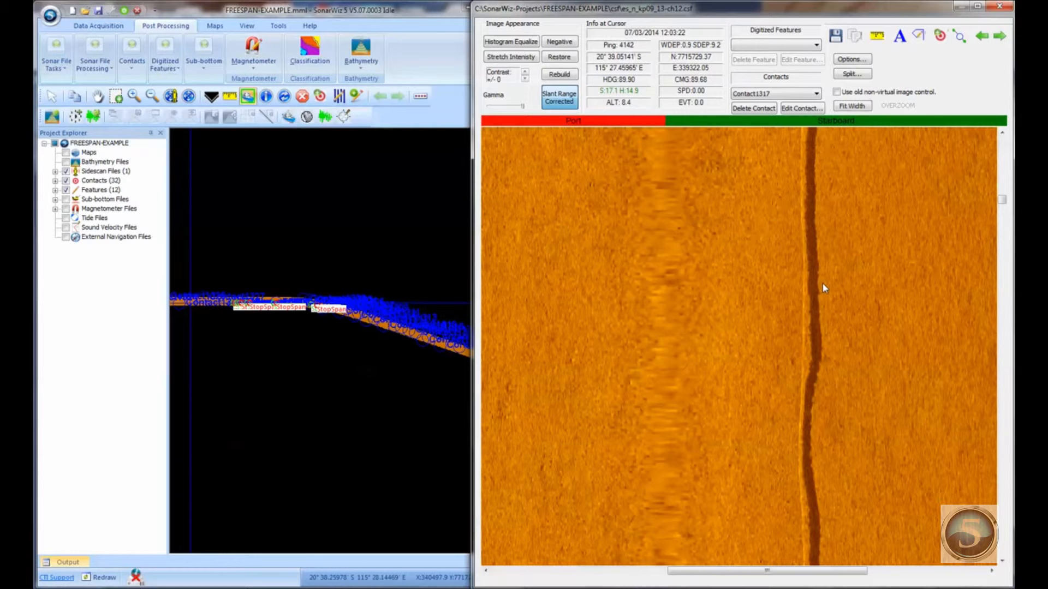
{"action": "left_click", "coordinate": [960, 37]}
{"action": "left_click", "coordinate": [803, 347]}
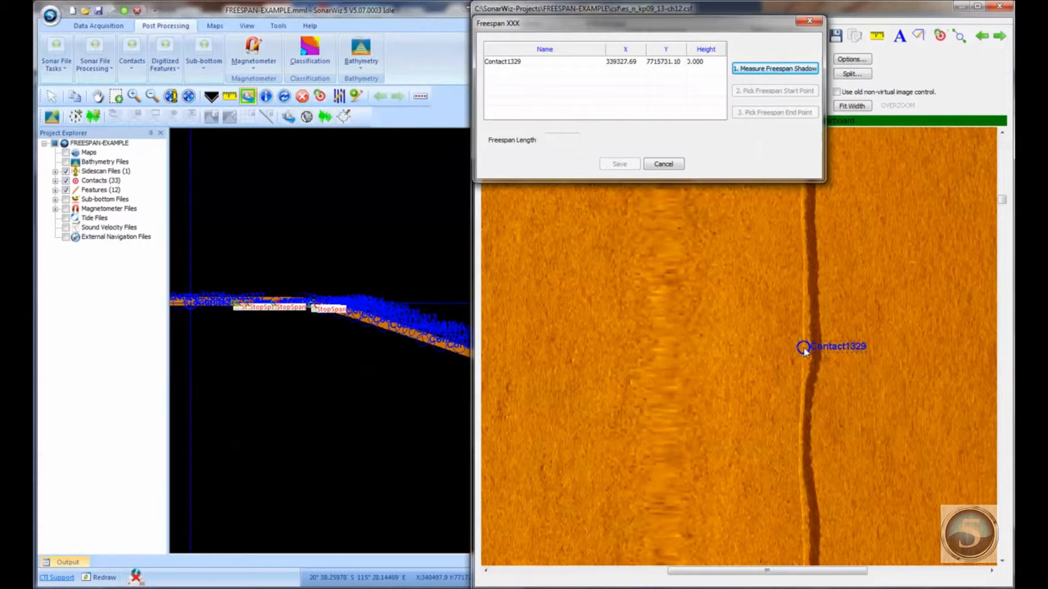
Measure the freespan shadow from the new contact on the pipeline across to the shadow's outer edge.
{"action": "left_click", "coordinate": [773, 76]}
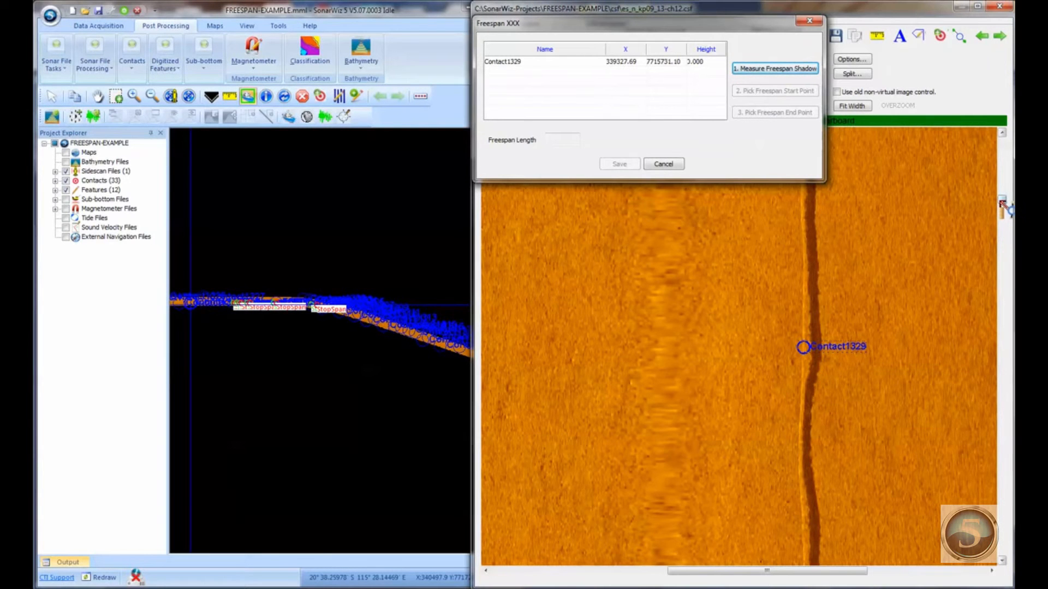
{"action": "left_click_drag", "start_coordinate": [1002, 203], "coordinate": [1002, 198]}
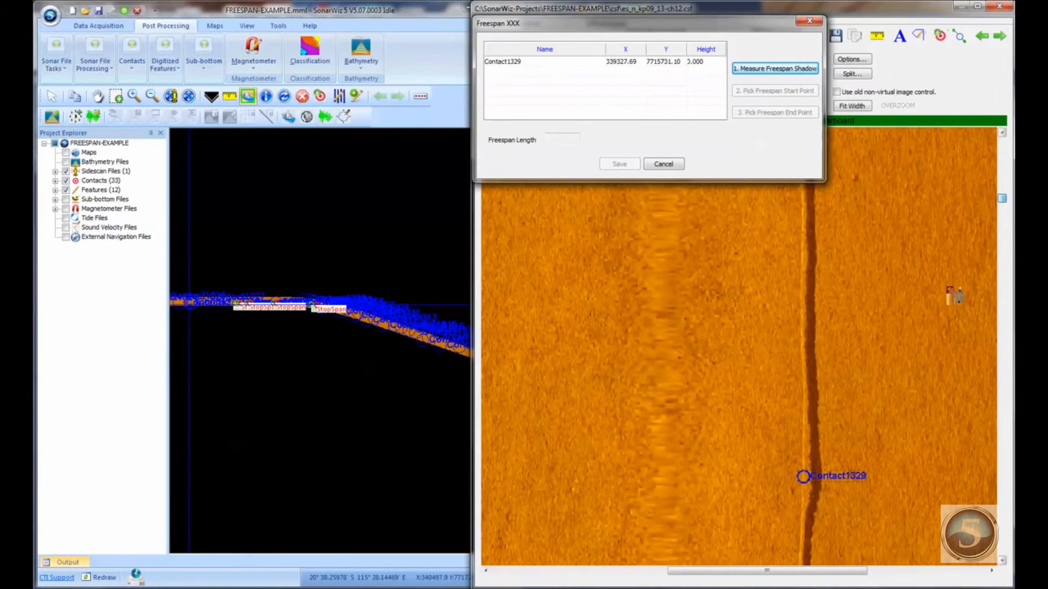
{"action": "scroll", "coordinate": [811, 464], "scroll_direction": "up", "scroll_amount": 2}
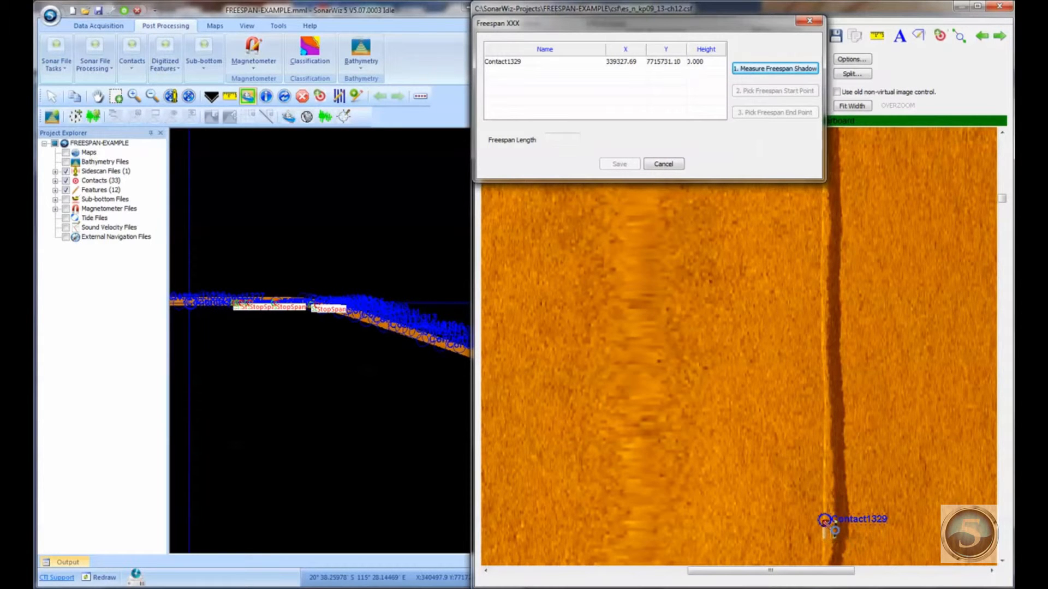
{"action": "left_click_drag", "start_coordinate": [833, 530], "coordinate": [846, 527]}
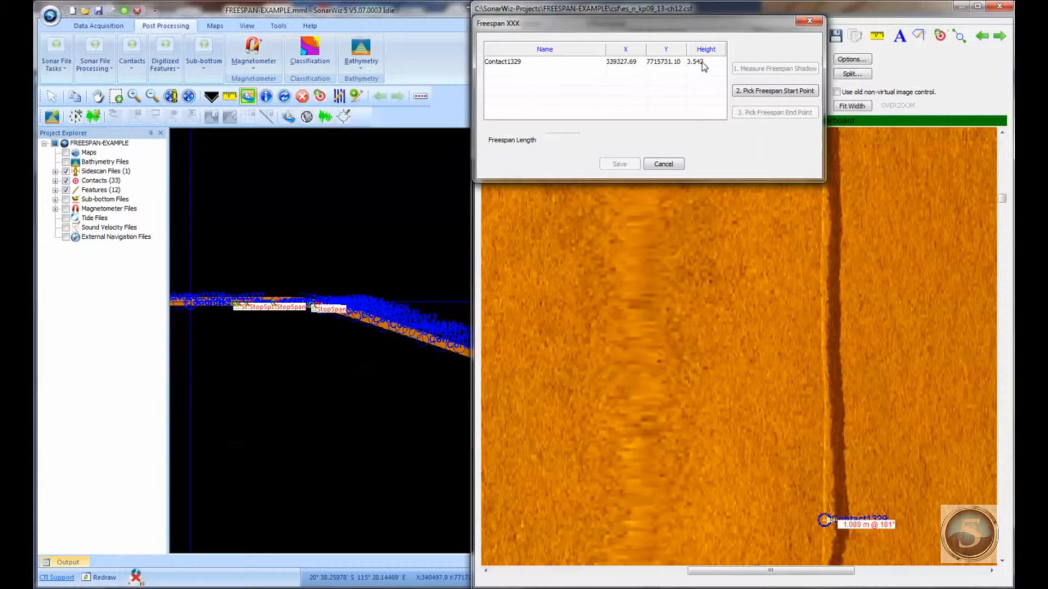
Pick the freespan start point on the pipeline above the contact, at about X 339300, Y 7715731.
{"action": "left_click", "coordinate": [757, 94]}
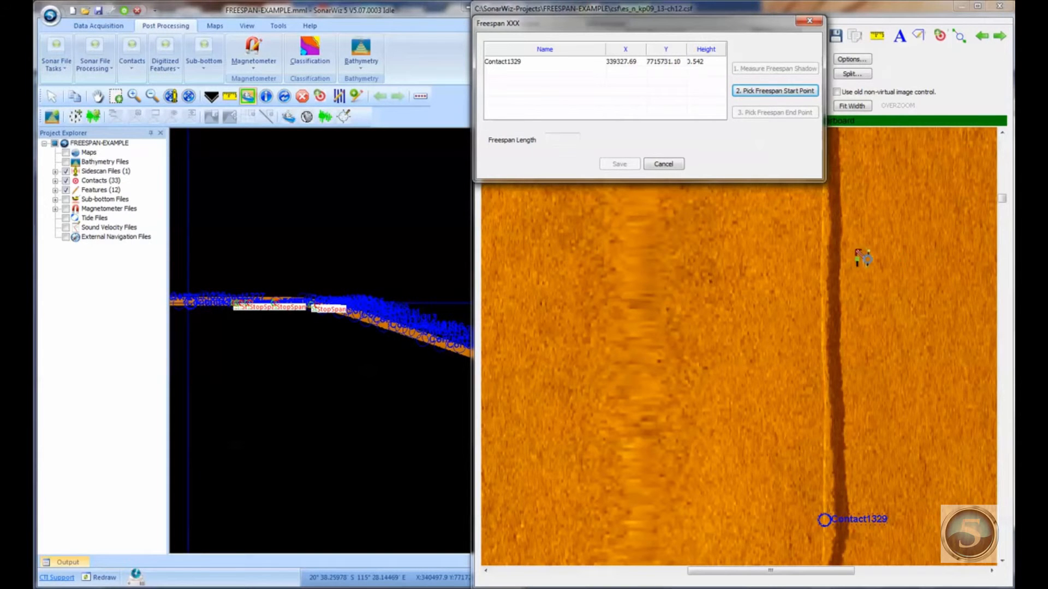
{"action": "left_click_drag", "start_coordinate": [774, 24], "coordinate": [659, 31]}
{"action": "left_click", "coordinate": [831, 149]}
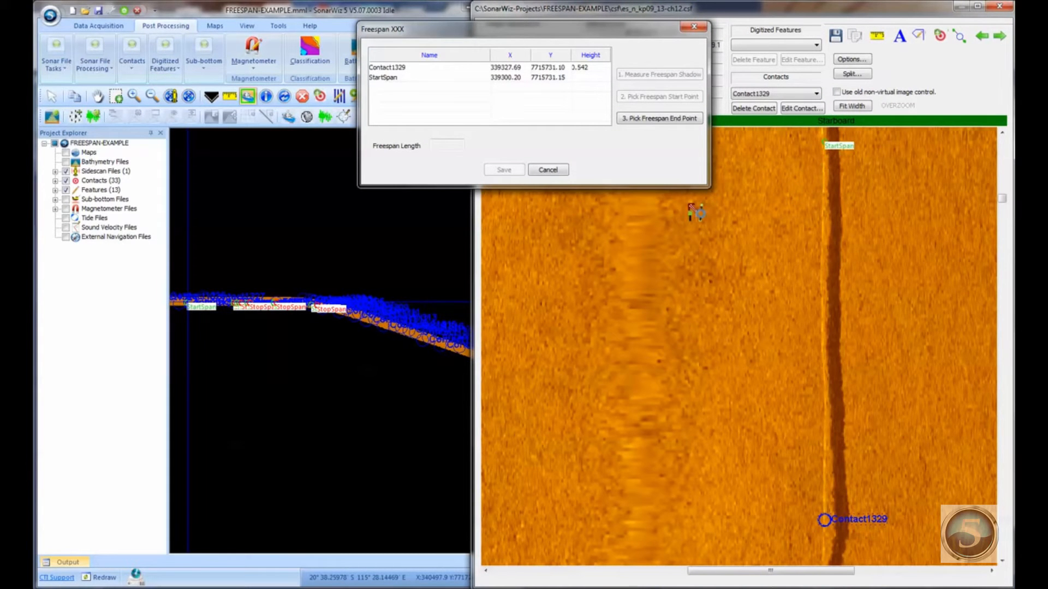
Pick the freespan end point just below the contact, at about X 339331, Y 7715731, and save the freespan.
{"action": "left_click", "coordinate": [637, 121]}
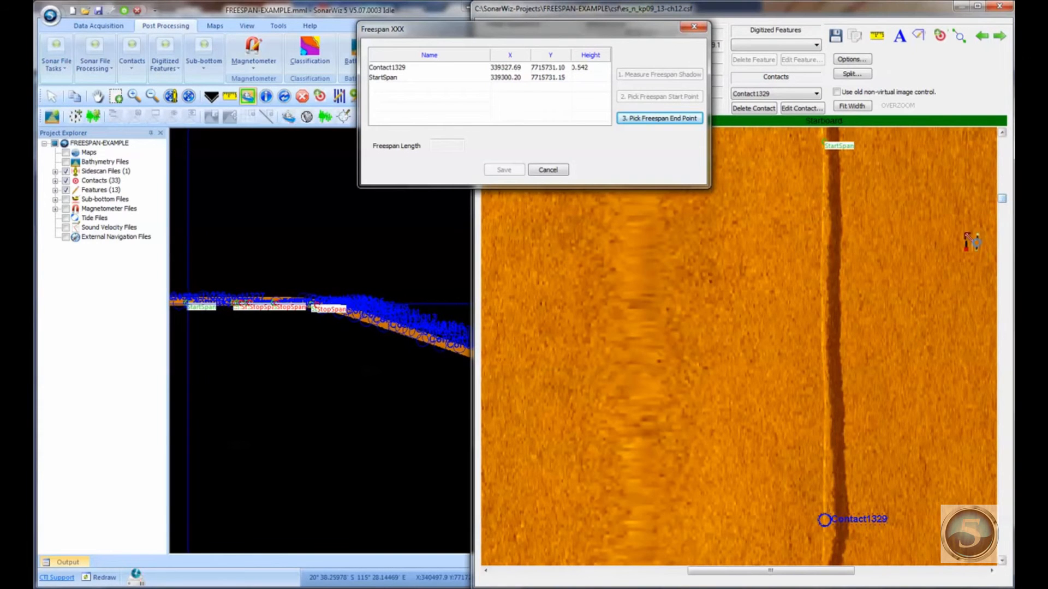
{"action": "scroll", "coordinate": [967, 243], "scroll_direction": "down", "scroll_amount": 4}
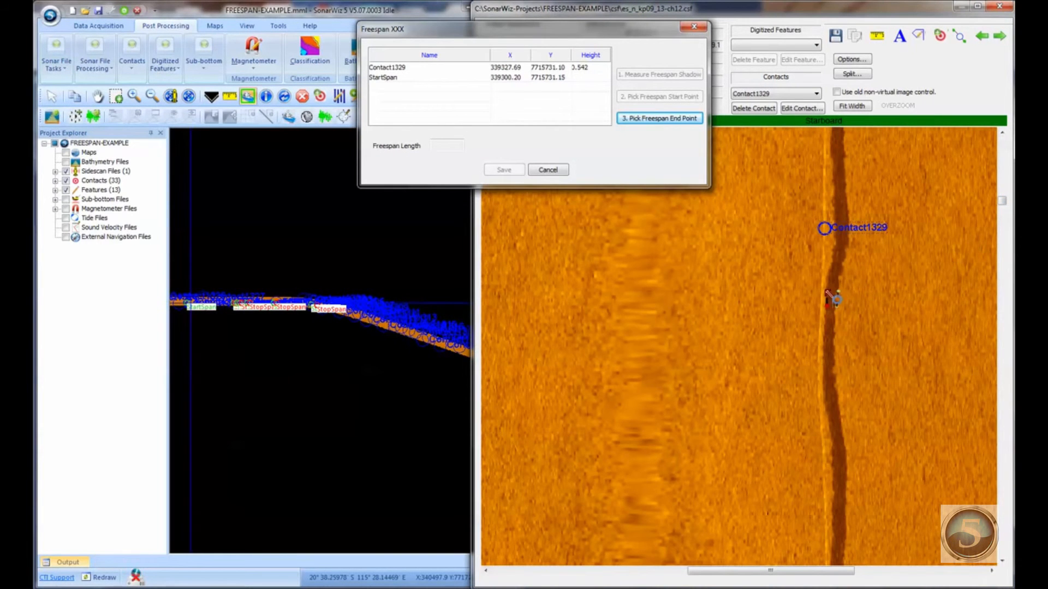
{"action": "left_click", "coordinate": [825, 295]}
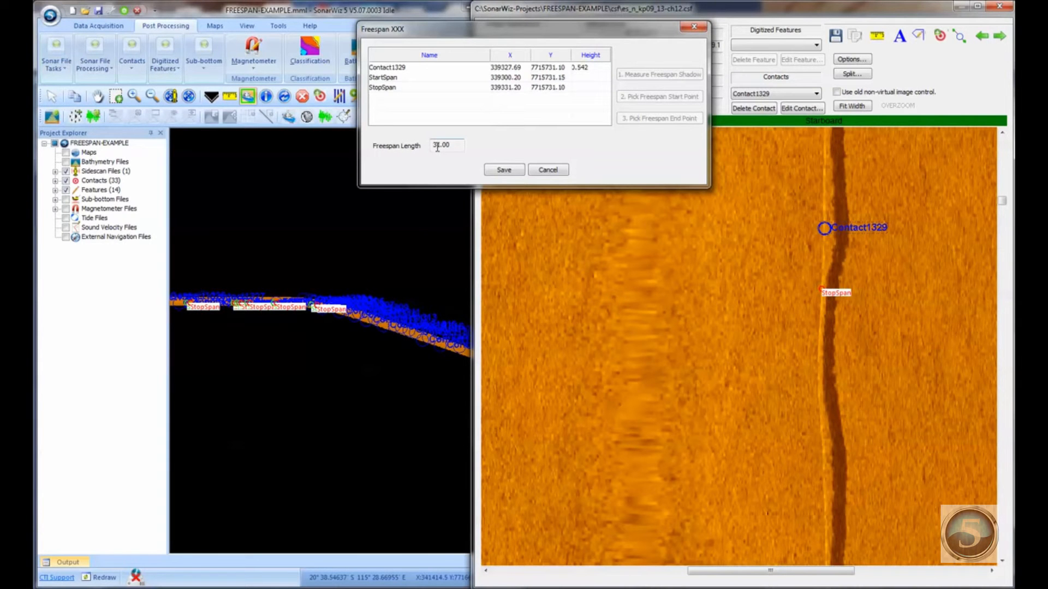
{"action": "left_click", "coordinate": [504, 170]}
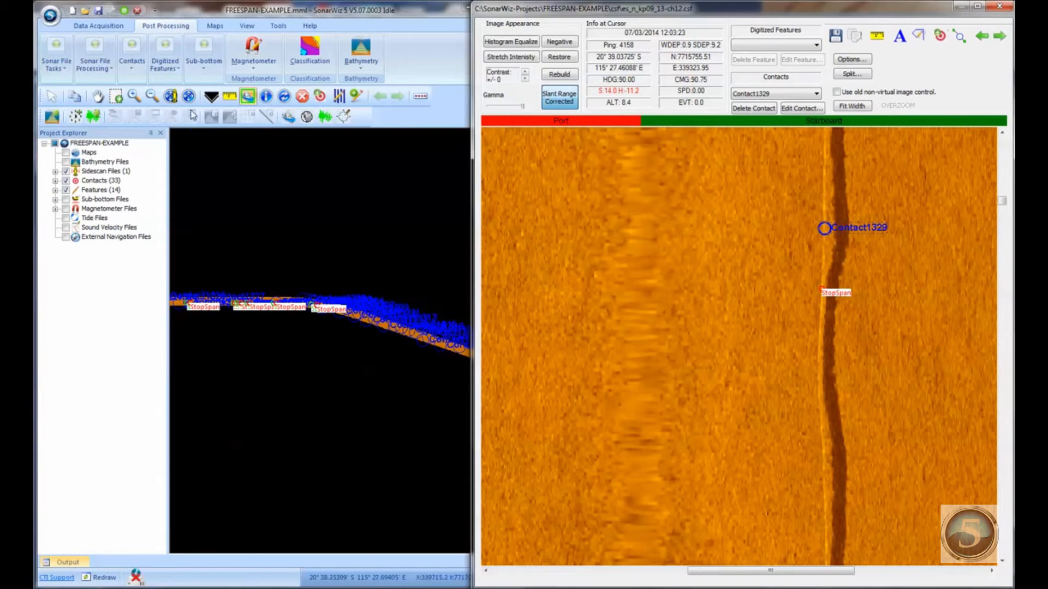
Export the project's contacts from the Contact Manager to the Targets folder as a Freespan Report (*.csv) named my freespans.
{"action": "left_click", "coordinate": [131, 54]}
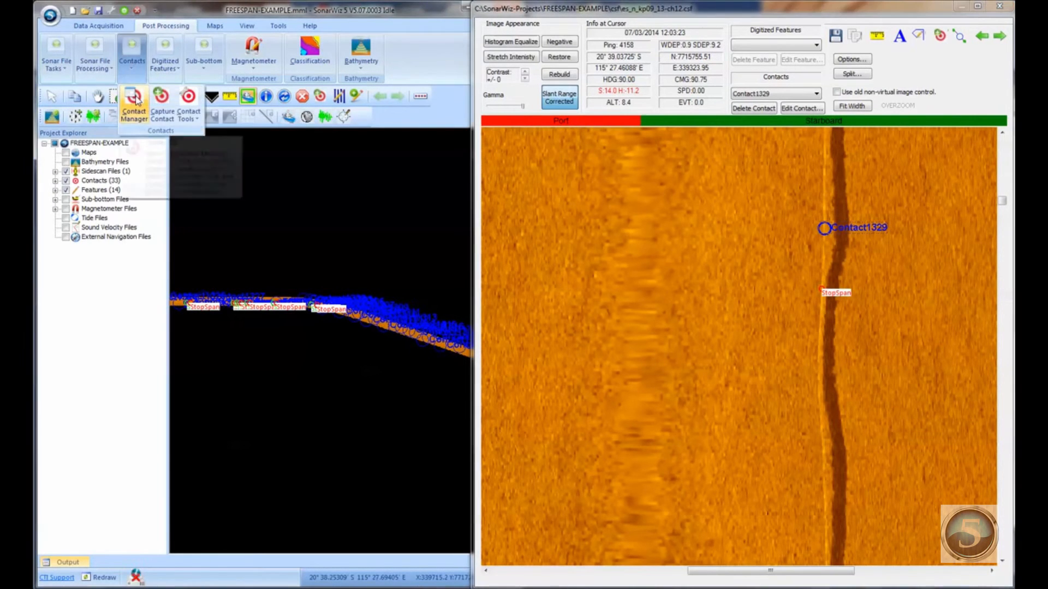
{"action": "left_click", "coordinate": [135, 98]}
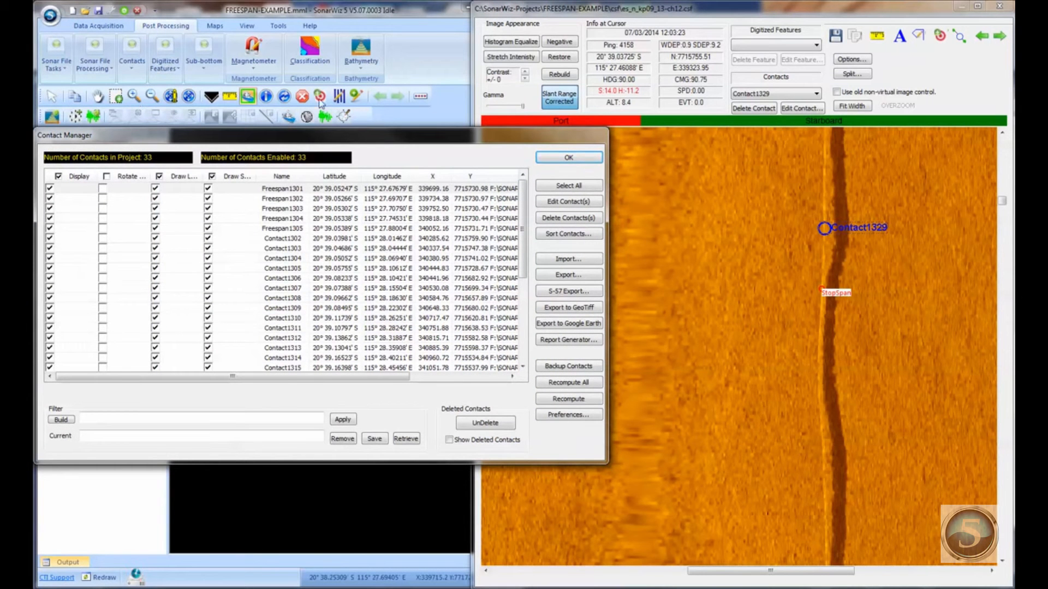
{"action": "left_click", "coordinate": [573, 276]}
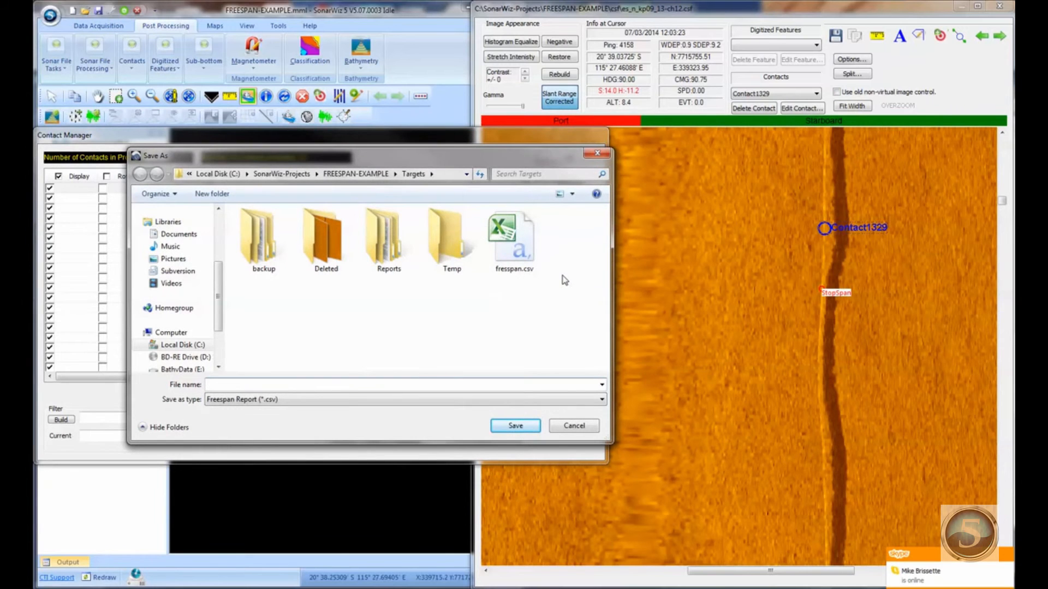
{"action": "left_click", "coordinate": [442, 383]}
{"action": "type", "text": "my freespans"}
{"action": "left_click", "coordinate": [357, 401]}
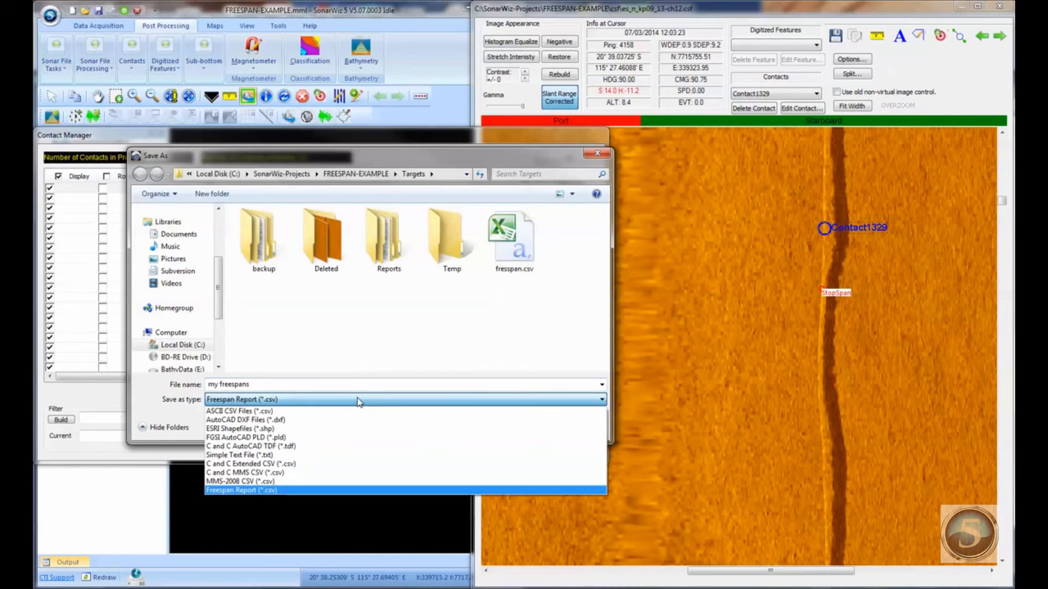
{"action": "left_click", "coordinate": [247, 490]}
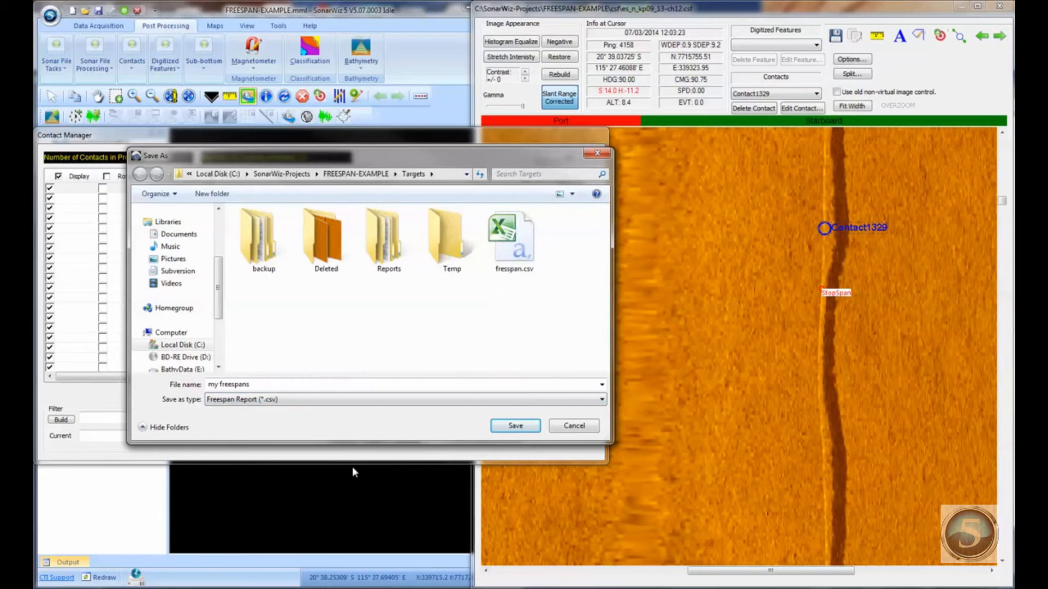
{"action": "left_click", "coordinate": [515, 425]}
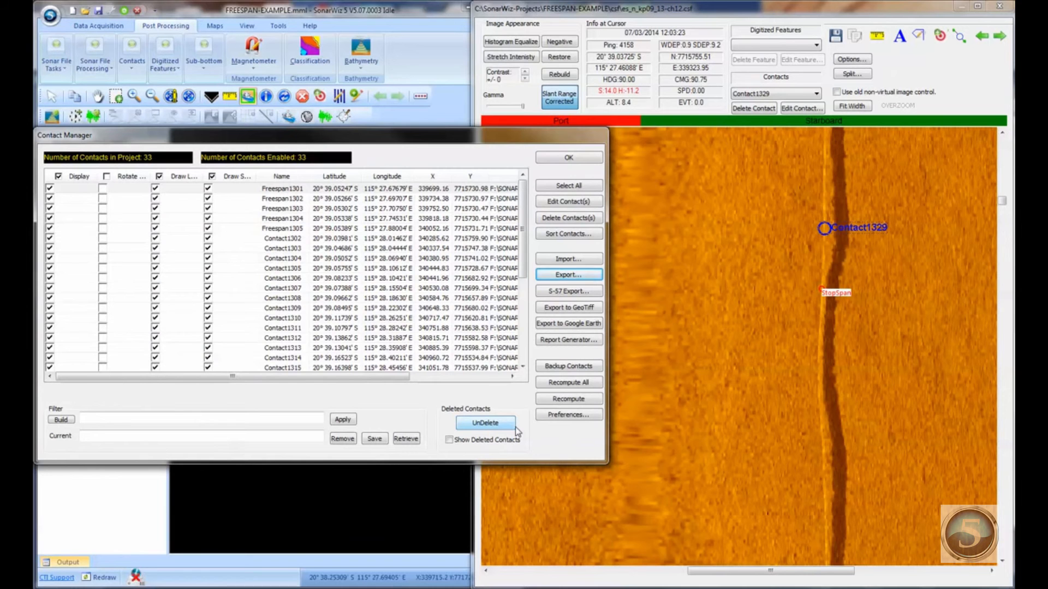
Switch to the Targets folder, open my freespans.csv in Excel to review the span heights, start and end coordinates, and close it.
{"action": "key", "text": "alt+Tab"}
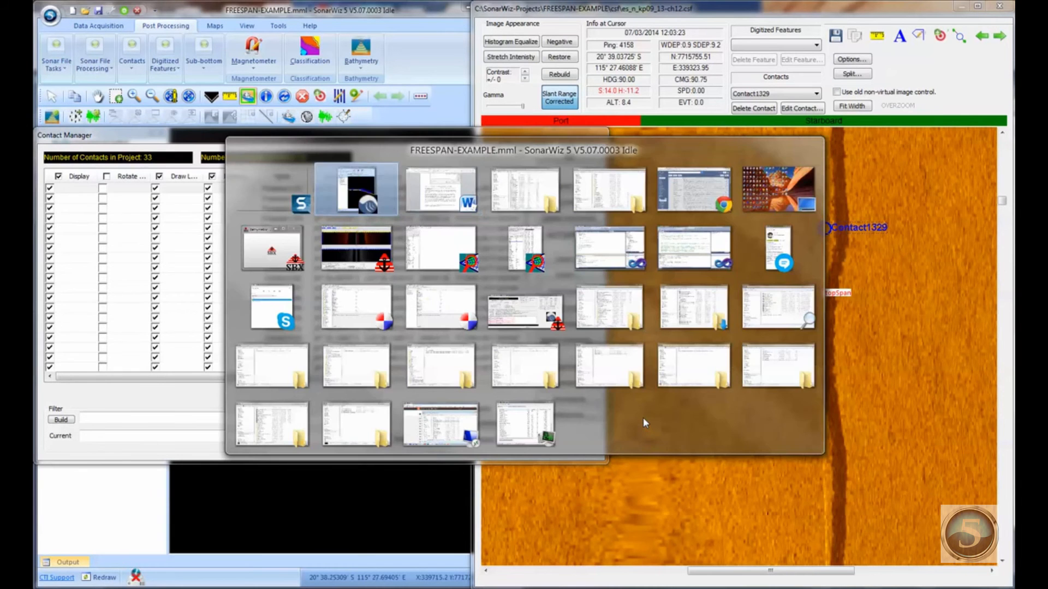
{"action": "key", "text": "Tab"}
{"action": "key", "text": "Tab"}
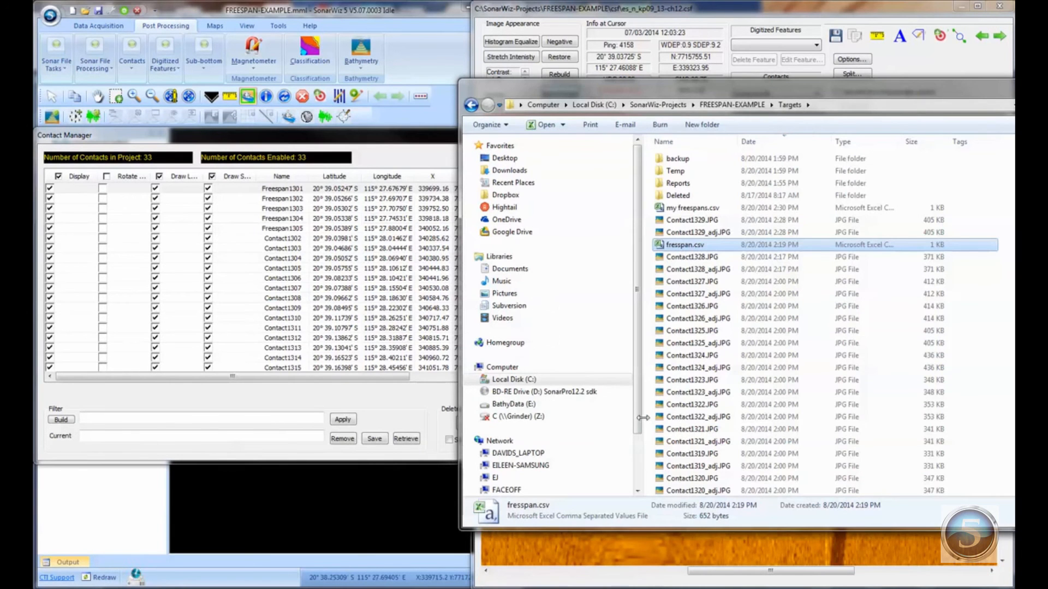
{"action": "left_click", "coordinate": [686, 211]}
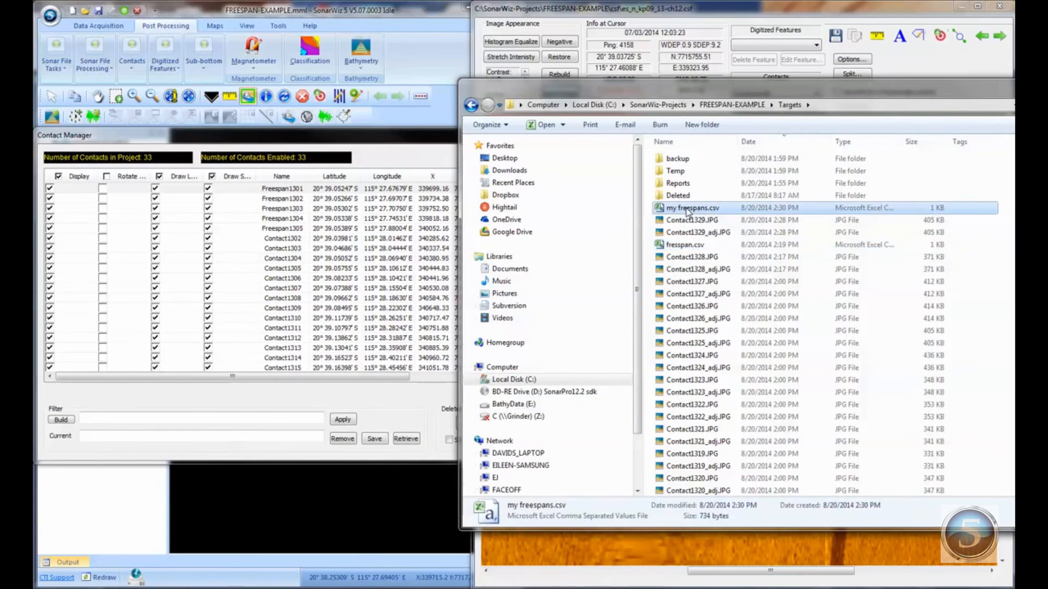
{"action": "double_click", "coordinate": [686, 211]}
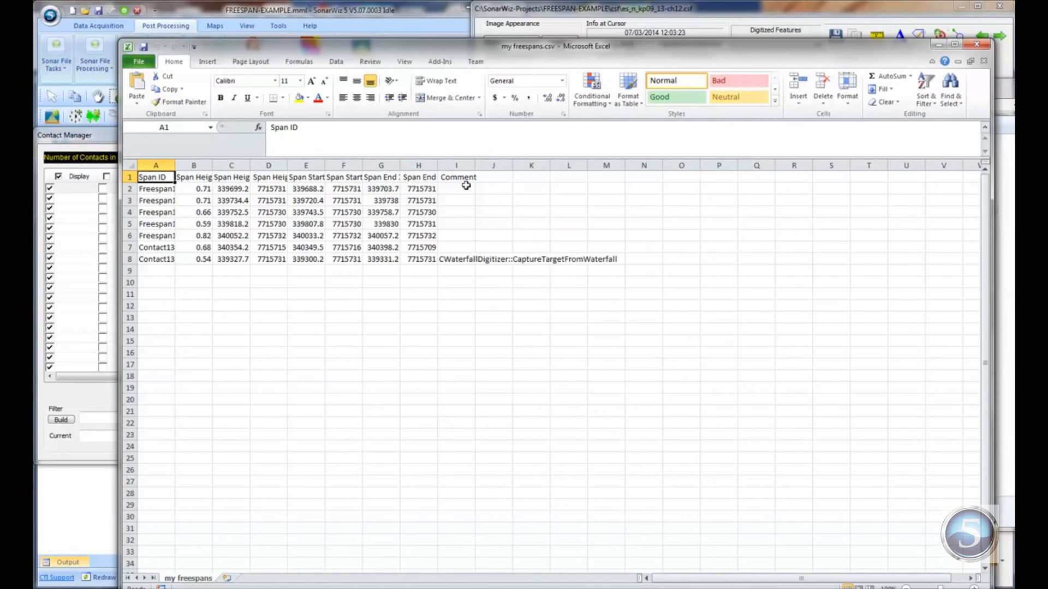
{"action": "left_click", "coordinate": [983, 43]}
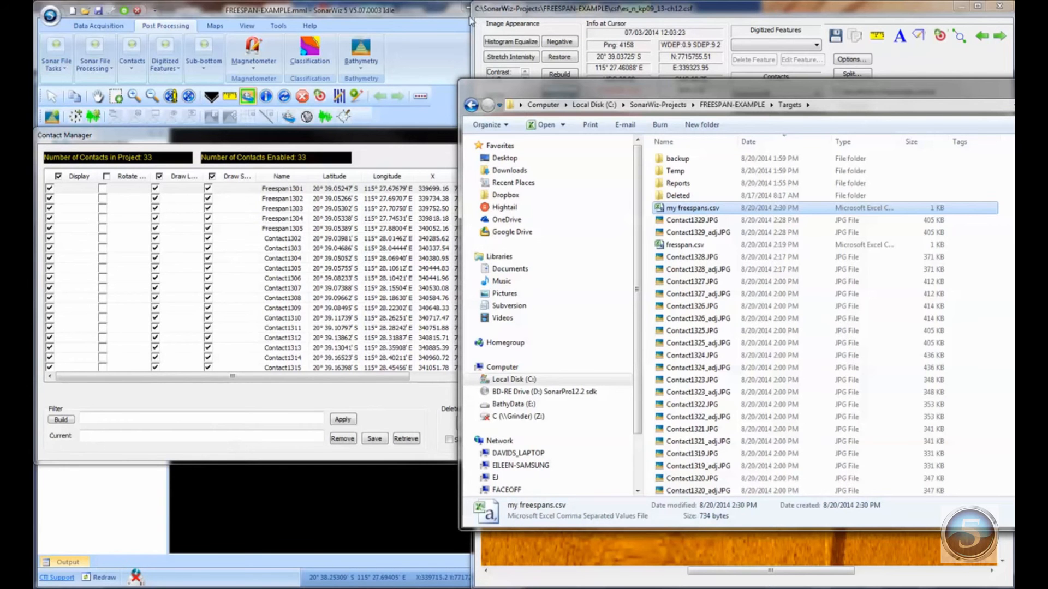
Return to the SonarWiz Contact Manager and filter the contact list with the saved Freespan query.
{"action": "left_click", "coordinate": [408, 145]}
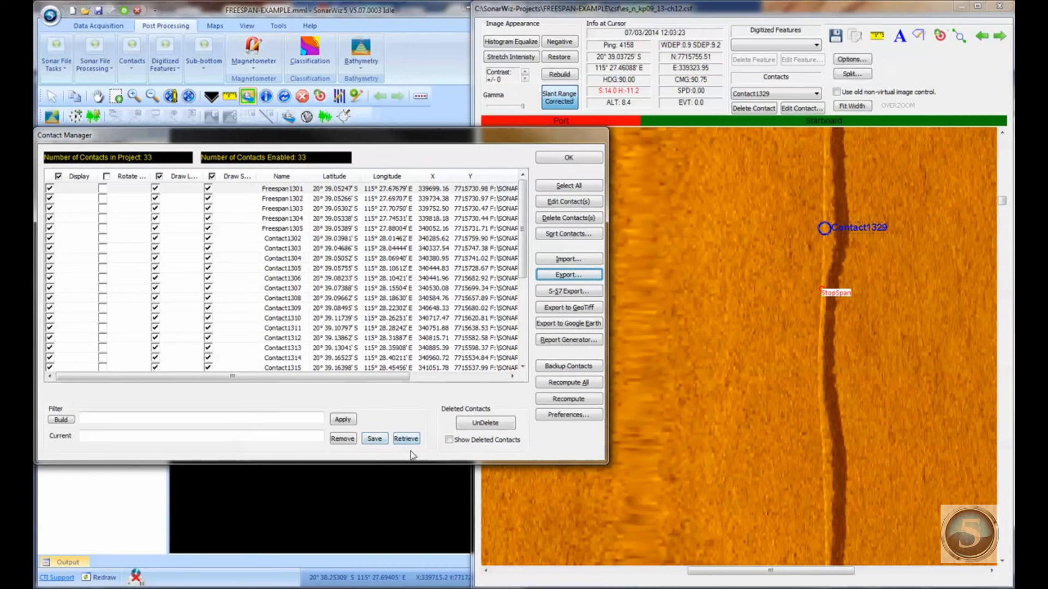
{"action": "left_click", "coordinate": [406, 445]}
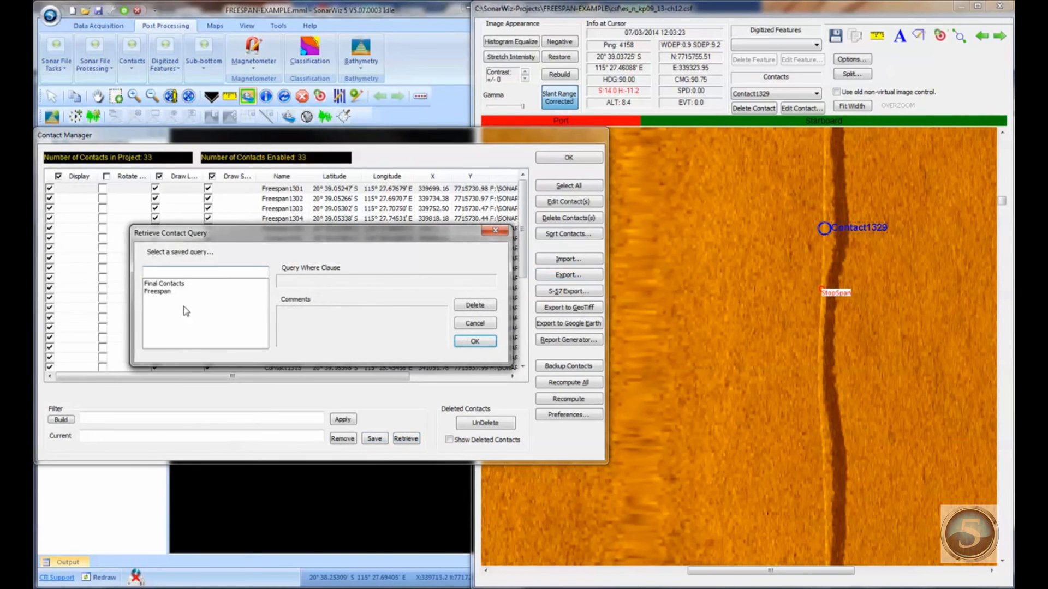
{"action": "left_click", "coordinate": [159, 291]}
{"action": "left_click", "coordinate": [474, 341]}
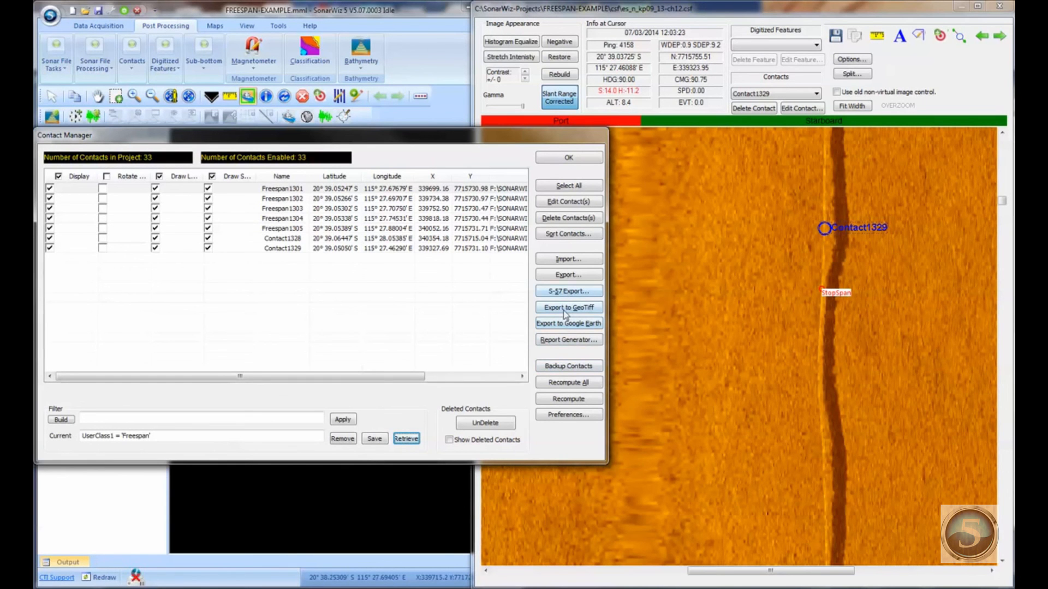
Generate a contact report of the filtered contacts using the Freespans Word format and look through its contact table and image pages.
{"action": "left_click", "coordinate": [567, 339]}
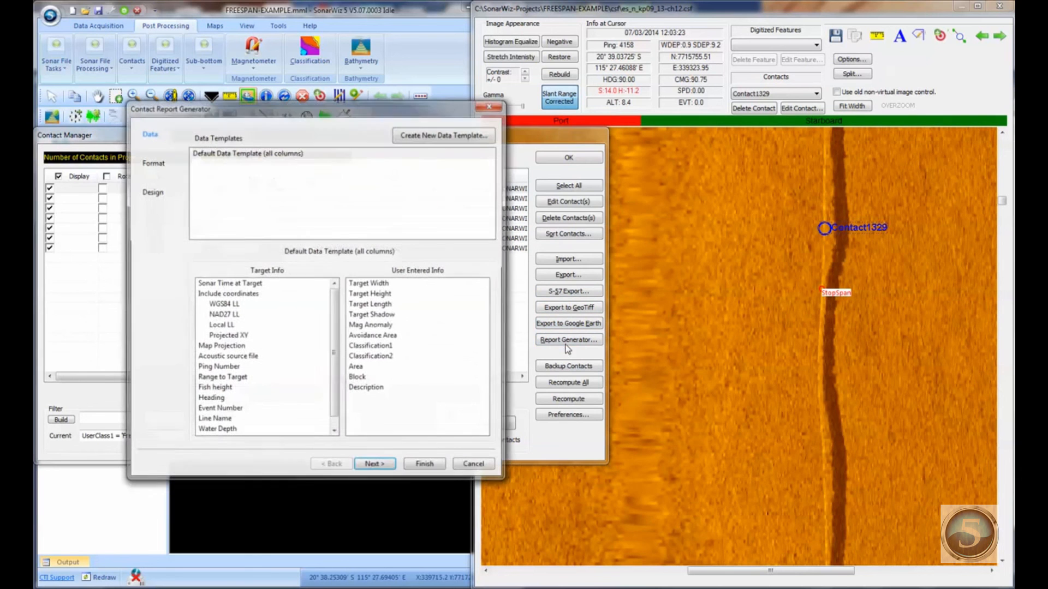
{"action": "left_click", "coordinate": [375, 467]}
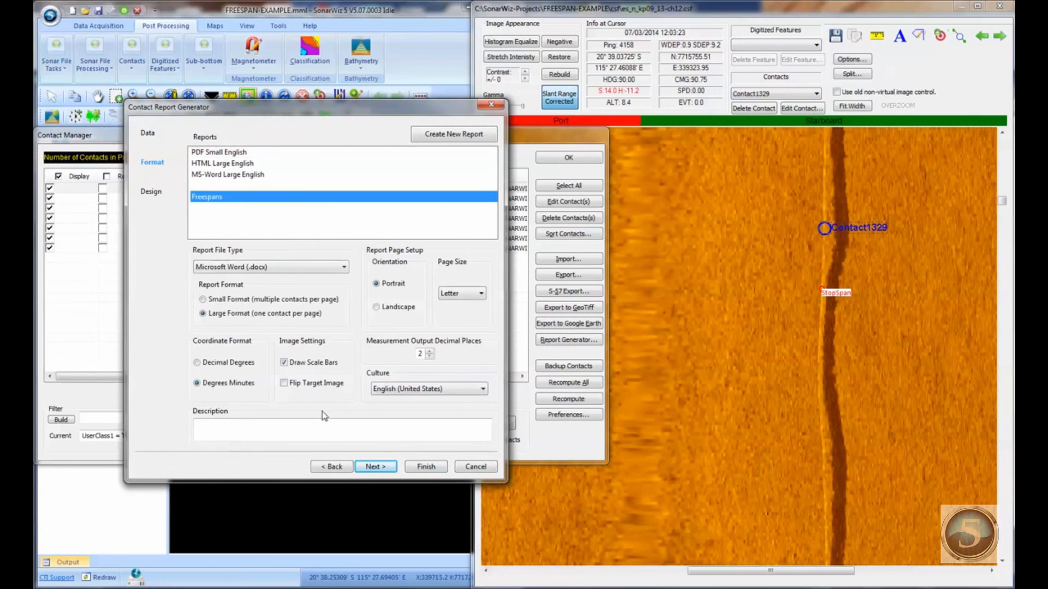
{"action": "left_click", "coordinate": [419, 466]}
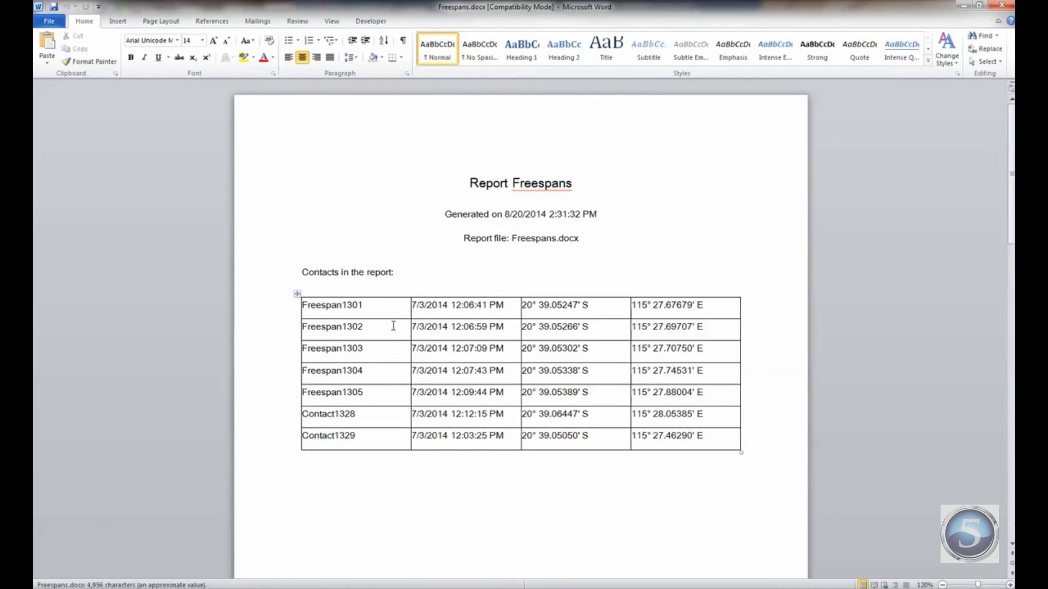
{"action": "scroll", "coordinate": [393, 326], "scroll_direction": "down", "scroll_amount": 15}
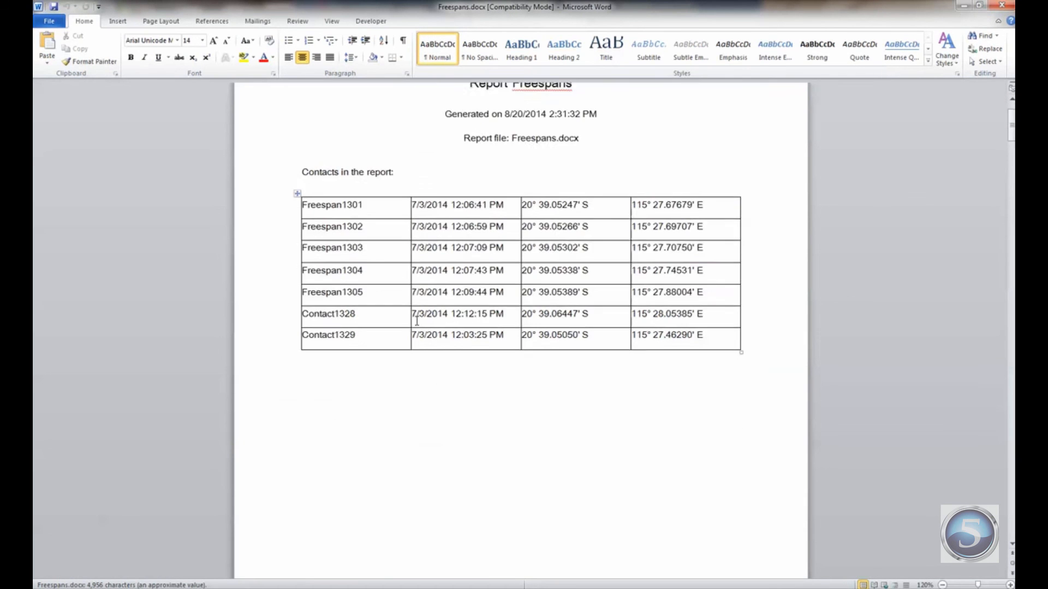
{"action": "scroll", "coordinate": [422, 315], "scroll_direction": "down", "scroll_amount": 12}
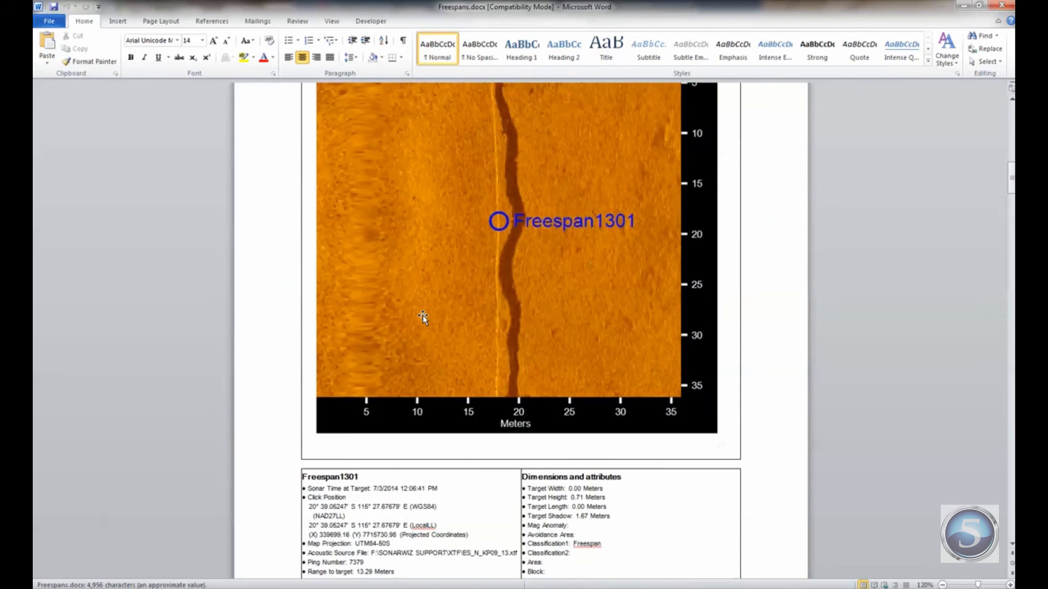
{"action": "scroll", "coordinate": [423, 317], "scroll_direction": "down", "scroll_amount": 15}
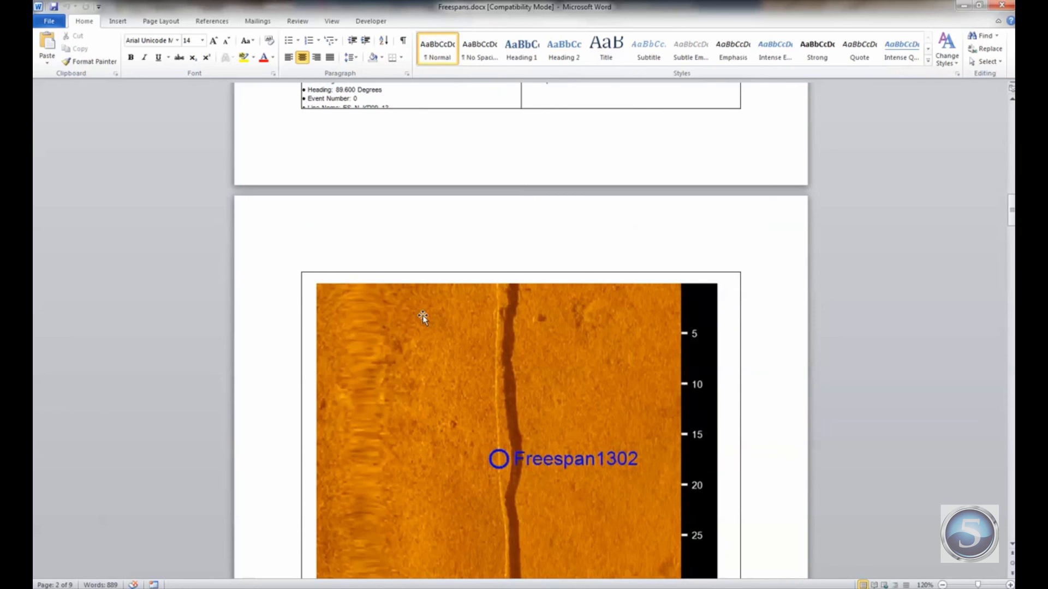